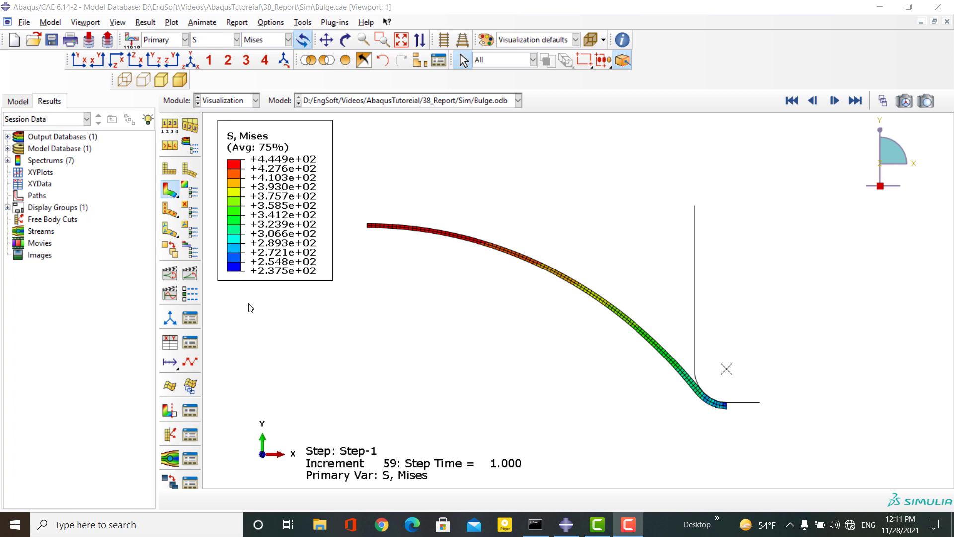
# Replay the forming deformation animation, stop it, and jump to the final increment
pyautogui.click(190, 274)
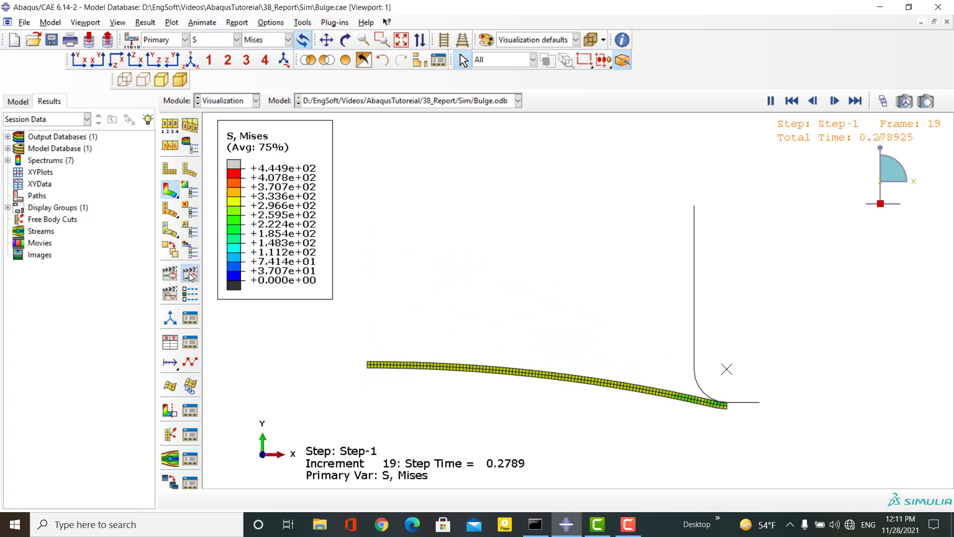
pyautogui.click(190, 273)
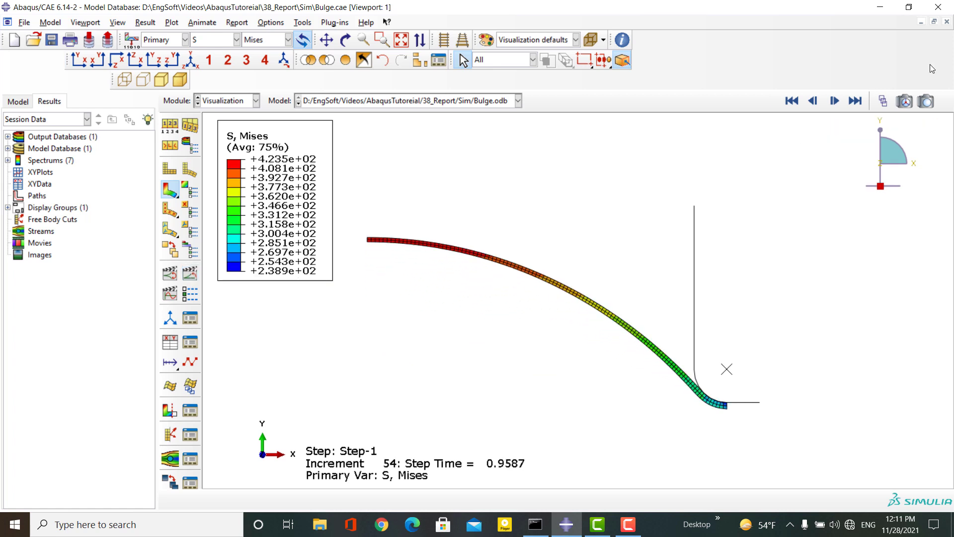
pyautogui.click(855, 100)
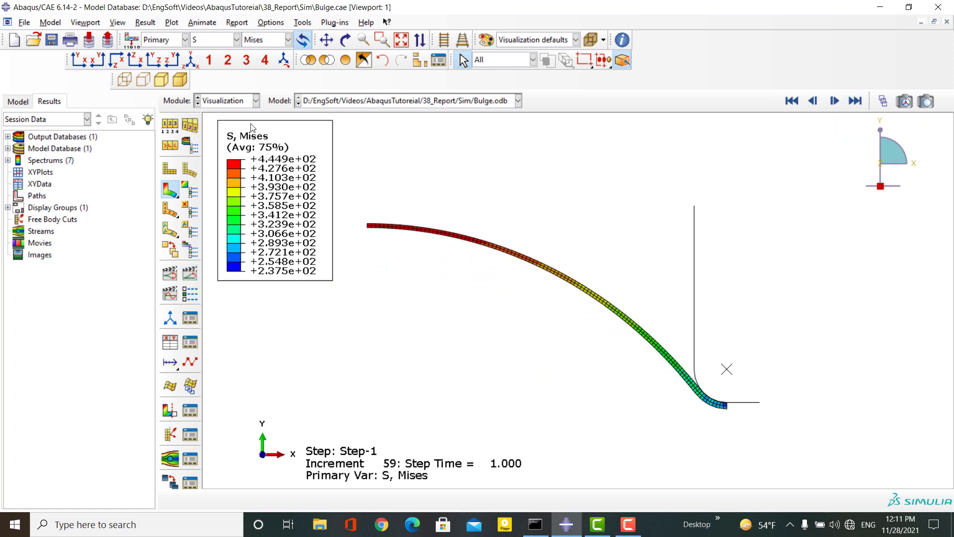
# Switch to the Load module and save the viewport image as 'Pressure Load'
pyautogui.click(235, 100)
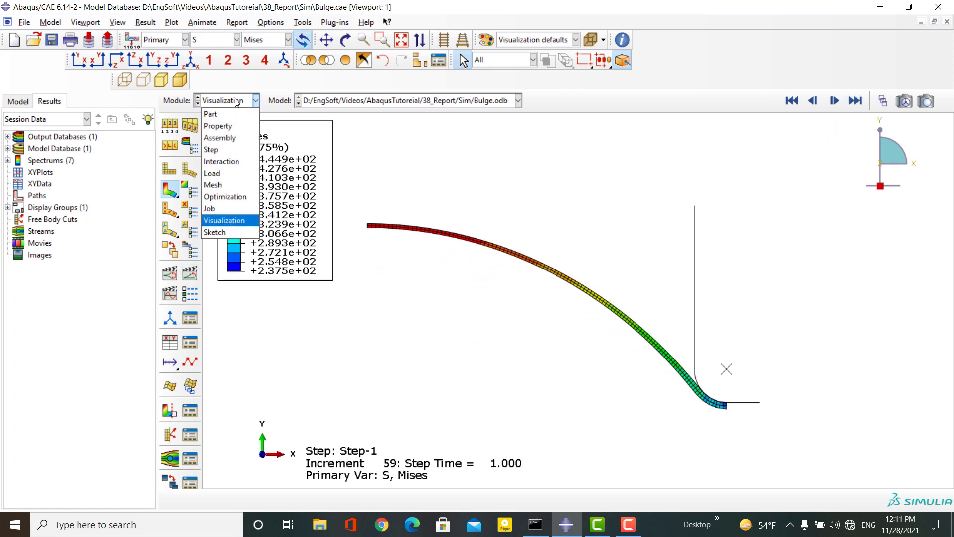
pyautogui.click(231, 173)
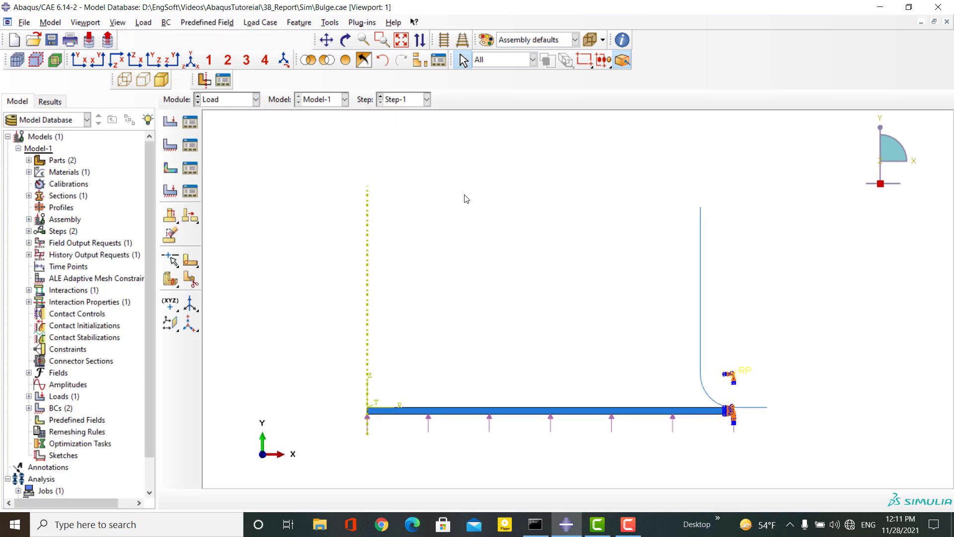
pyautogui.click(362, 23)
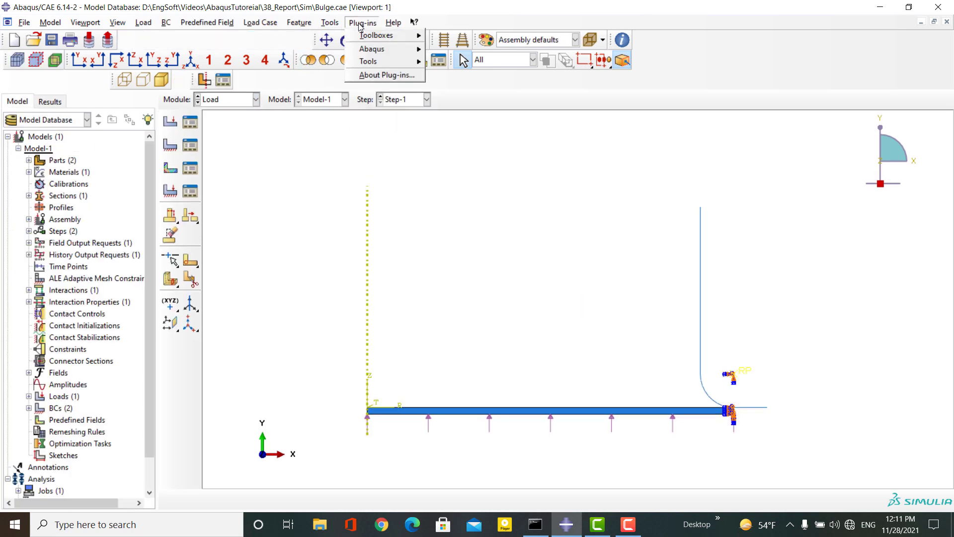
pyautogui.moveTo(368, 62)
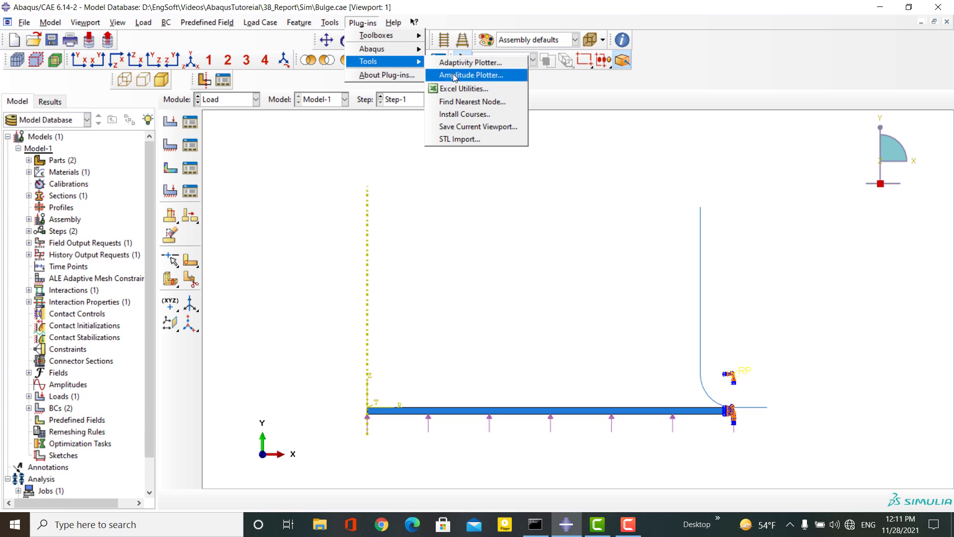
pyautogui.click(475, 127)
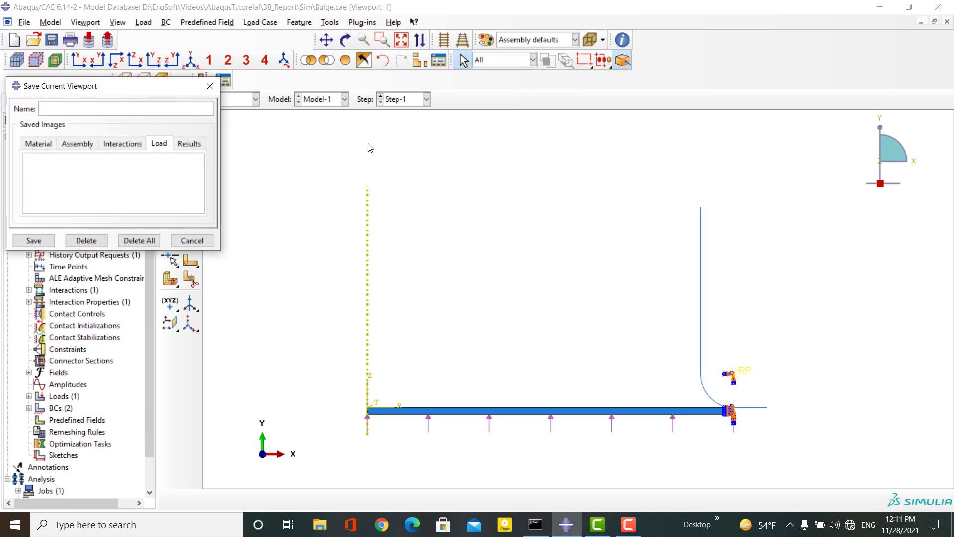
pyautogui.moveTo(122, 90); pyautogui.dragTo(185, 95)
pyautogui.write('Pressure Loa')
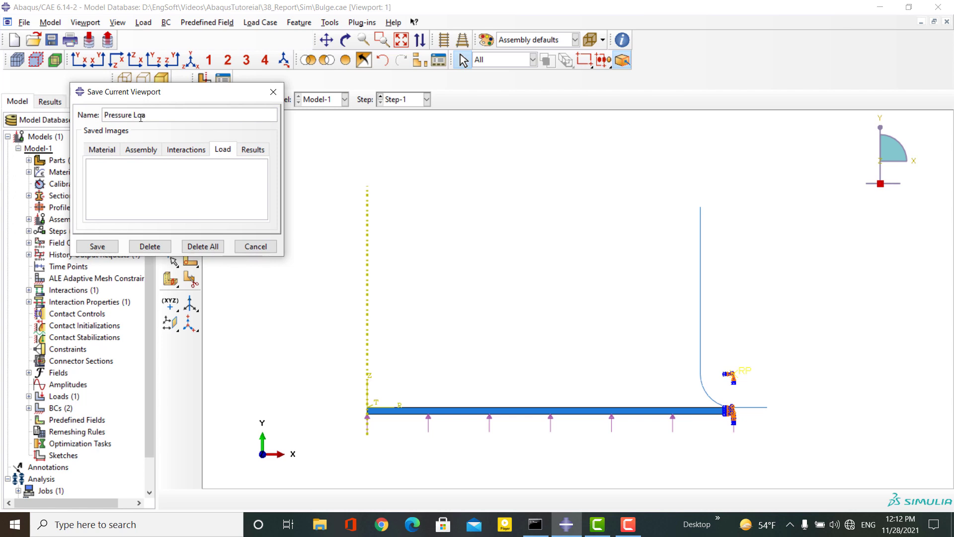
pyautogui.write('d')
pyautogui.click(97, 246)
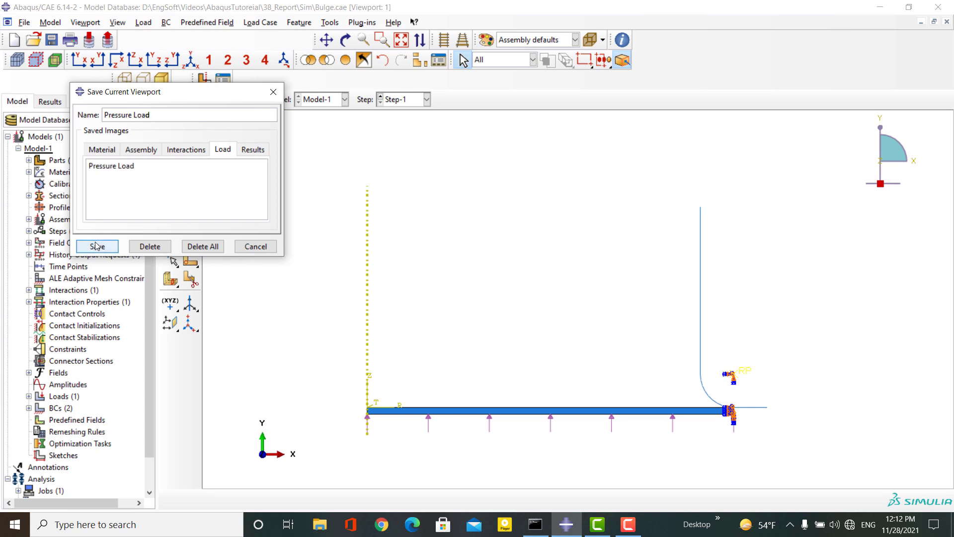
pyautogui.click(251, 248)
# Return to the Visualization module and step back to increment 38
pyautogui.click(227, 101)
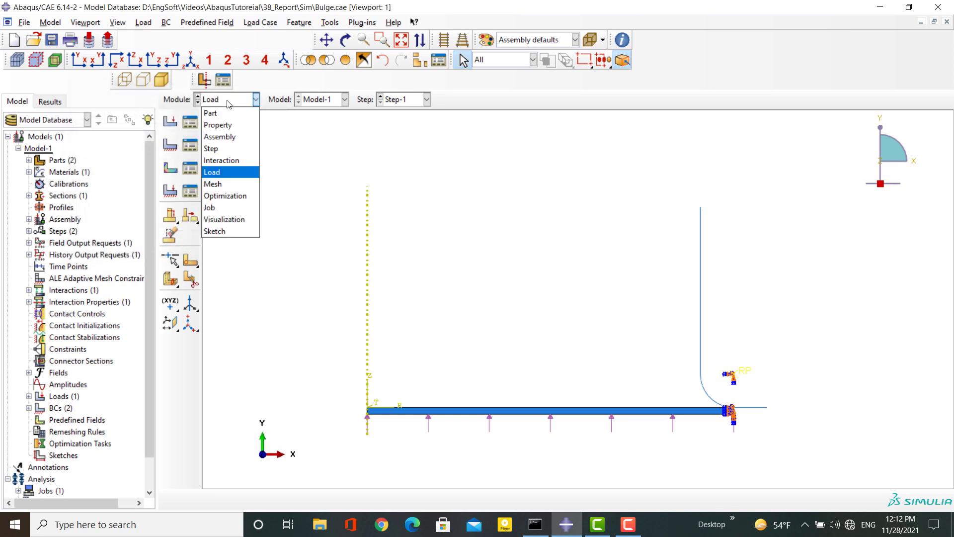
pyautogui.click(228, 217)
pyautogui.scroll(1, 492, 332)
pyautogui.click(813, 101)
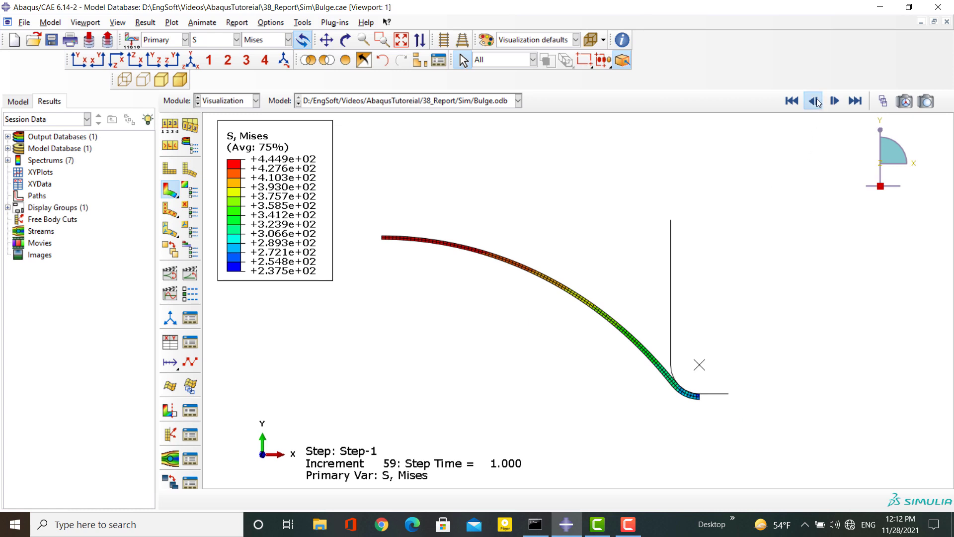
pyautogui.click(813, 100)
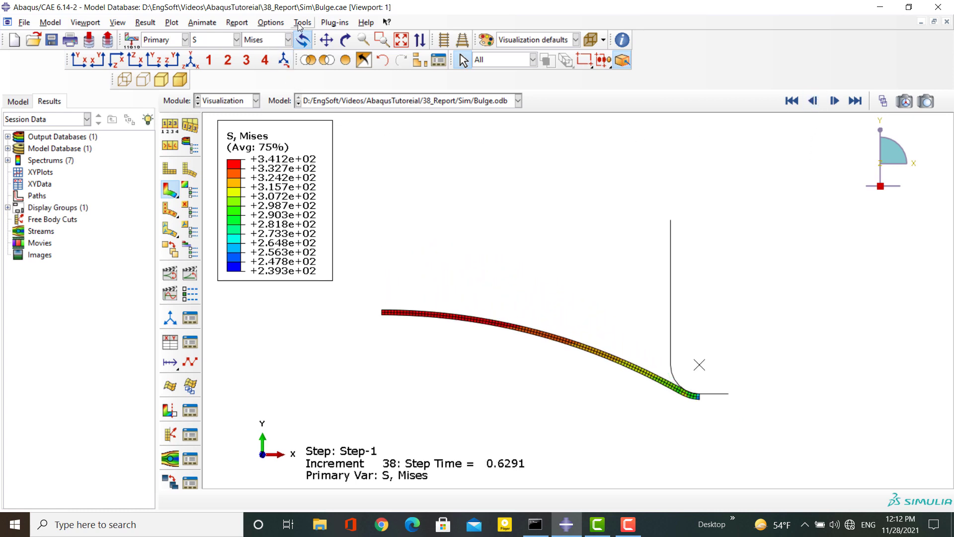
# Save the current stress plot viewport image as 'Middle of forming'
pyautogui.click(335, 23)
pyautogui.moveTo(341, 62)
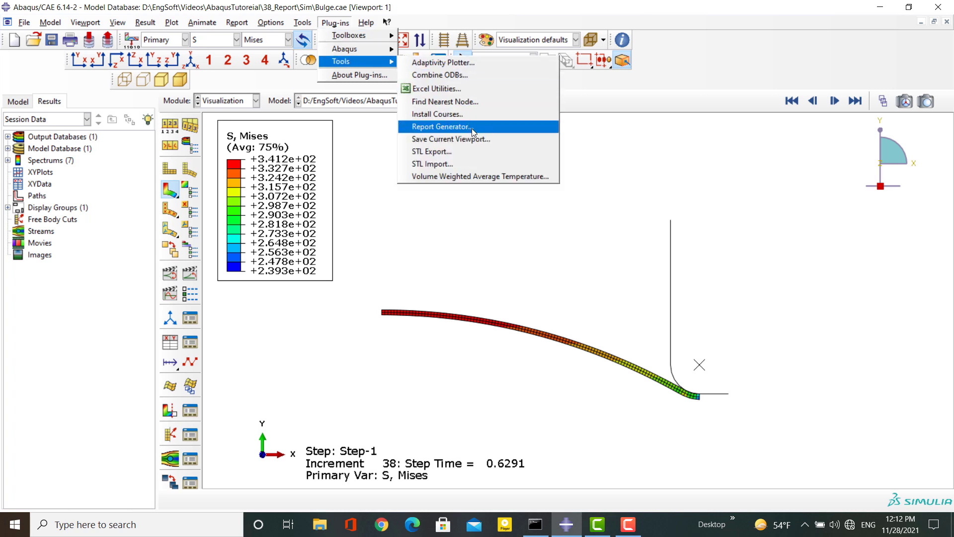
pyautogui.click(488, 139)
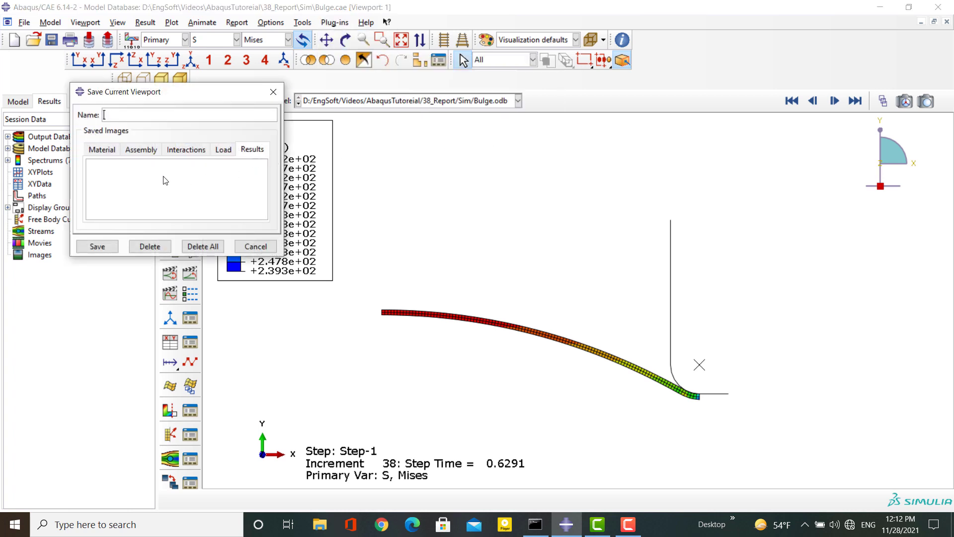
pyautogui.write('Middle')
pyautogui.write(' of for')
pyautogui.write('ming')
pyautogui.click(97, 246)
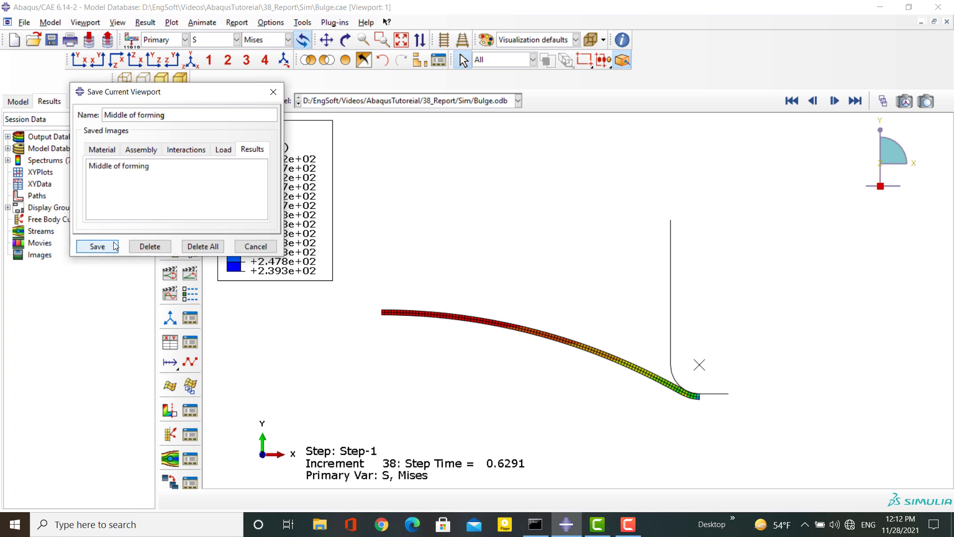
pyautogui.click(256, 246)
# Launch the Report Generator plug-in and select its title to become 'Report of Bulge Forming'
pyautogui.click(335, 23)
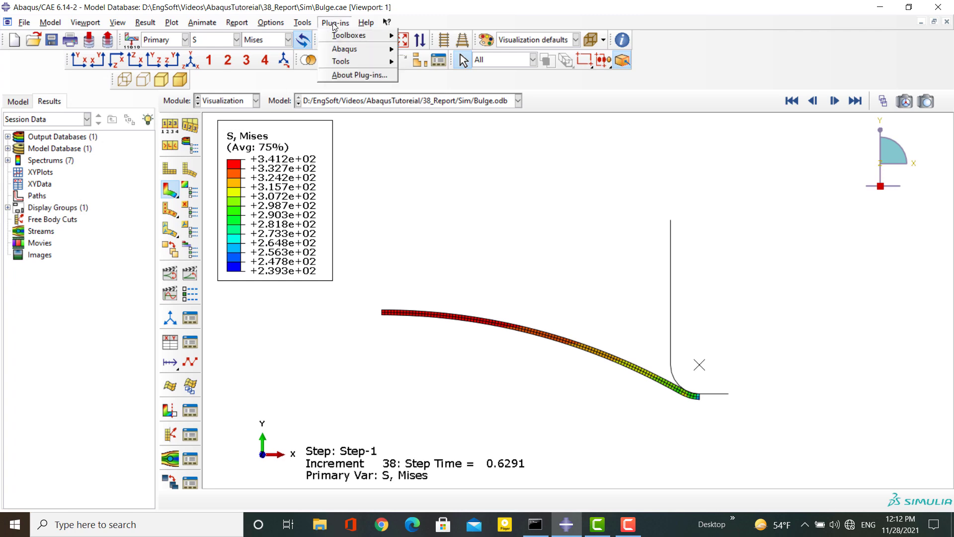
pyautogui.moveTo(342, 61)
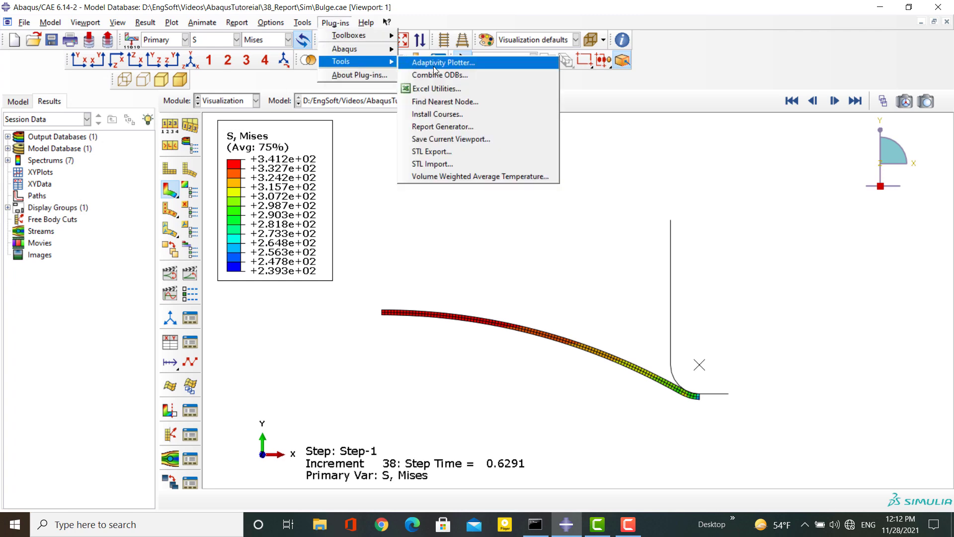
pyautogui.click(442, 127)
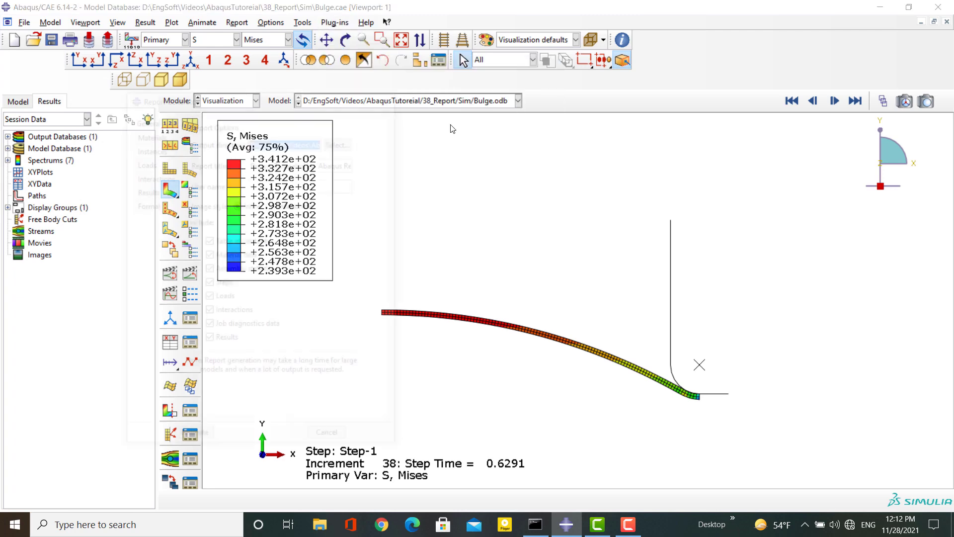
pyautogui.moveTo(258, 100); pyautogui.dragTo(278, 83)
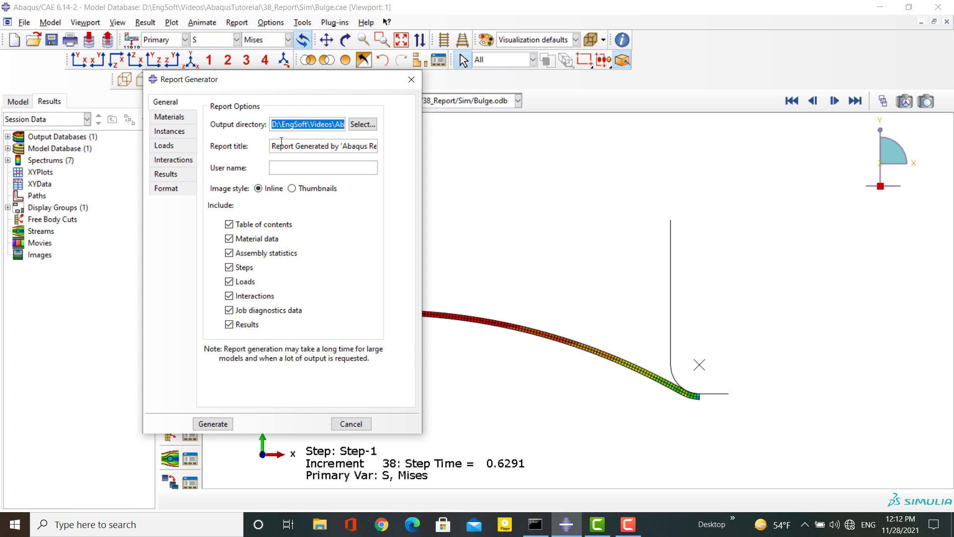
pyautogui.moveTo(275, 145); pyautogui.dragTo(388, 147)
pyautogui.write('Report of Bulge Forming')
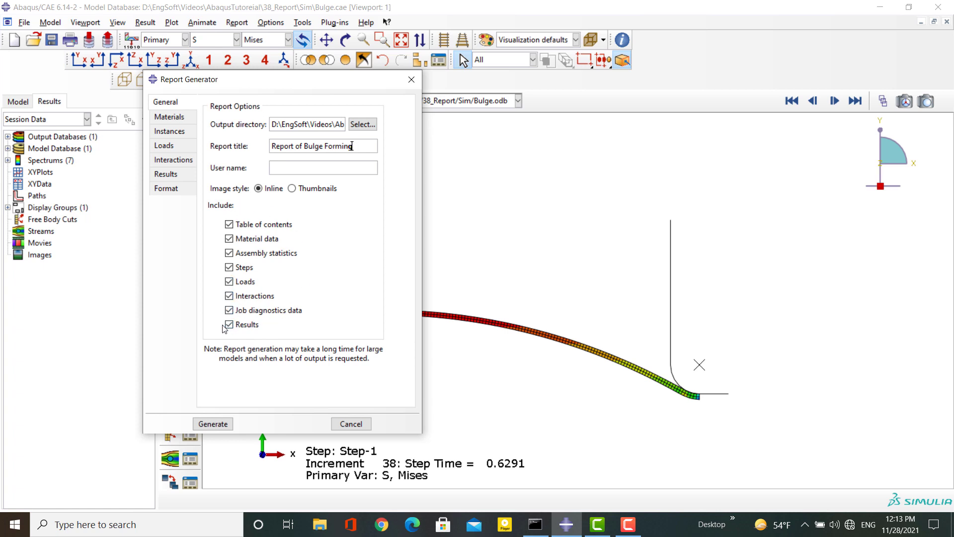
# Exclude the Top and Iso views and the detailed description from the materials section
pyautogui.click(170, 118)
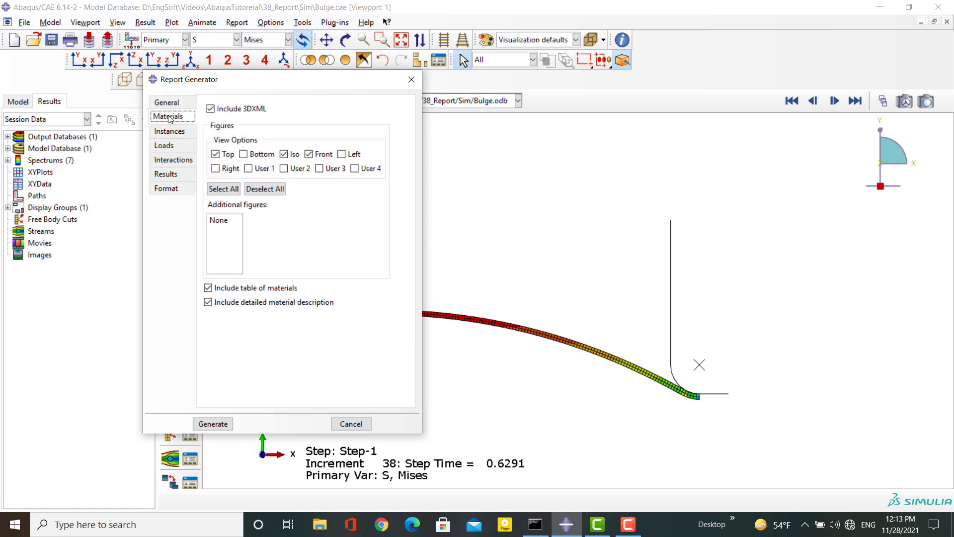
pyautogui.click(218, 154)
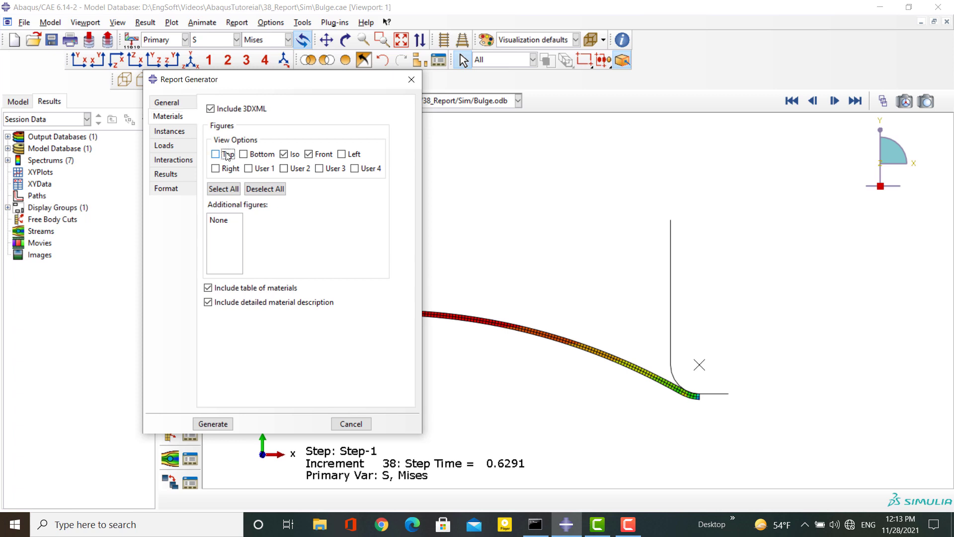
pyautogui.click(286, 155)
pyautogui.click(208, 303)
# Drop the Top and Iso views from the instance figures
pyautogui.click(171, 134)
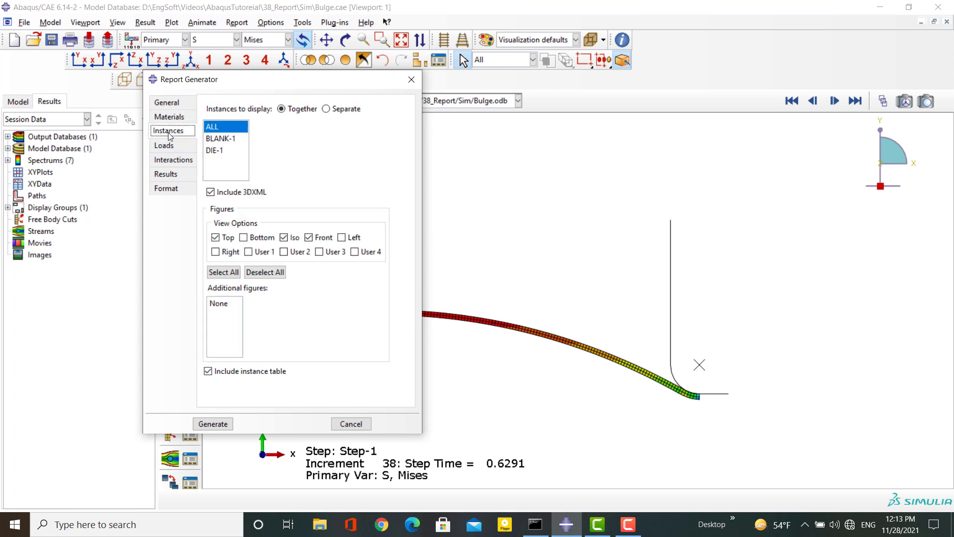
pyautogui.click(226, 128)
pyautogui.click(216, 237)
pyautogui.click(283, 238)
# Include the Pressure Load figure and the additional results figure in the report
pyautogui.click(164, 146)
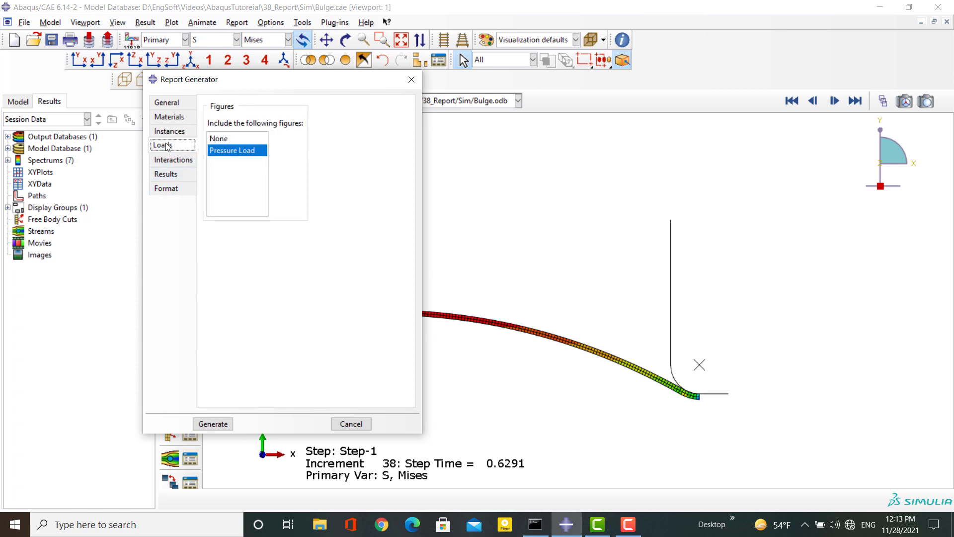
pyautogui.click(222, 152)
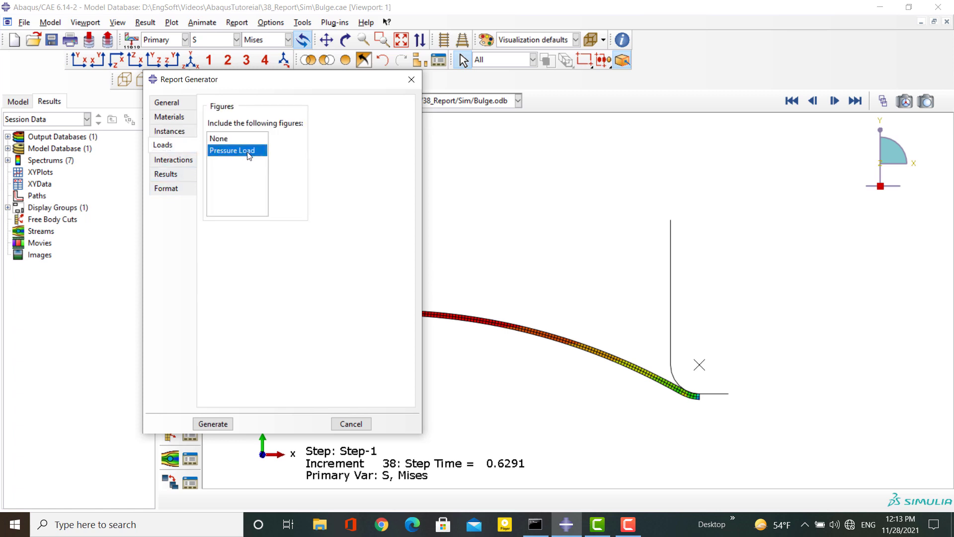
pyautogui.click(175, 161)
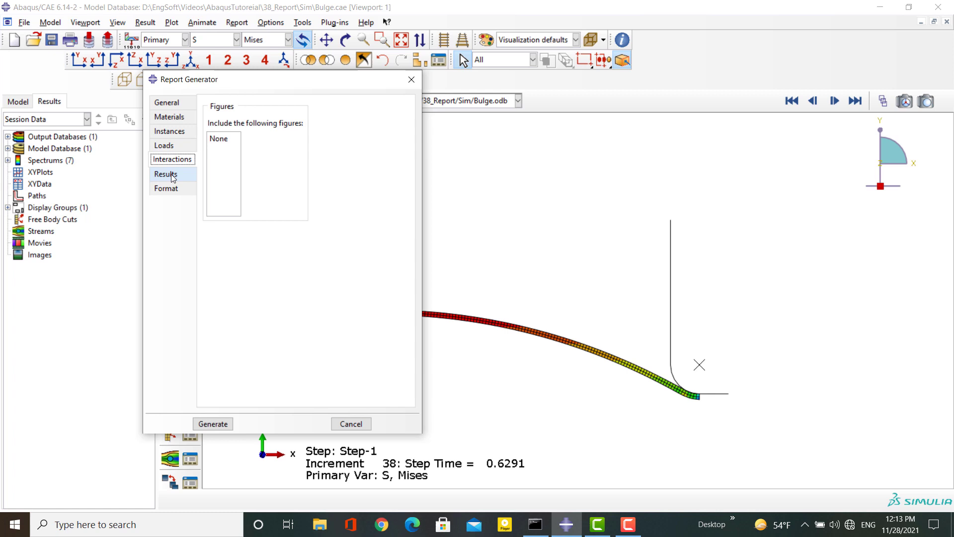
pyautogui.click(172, 177)
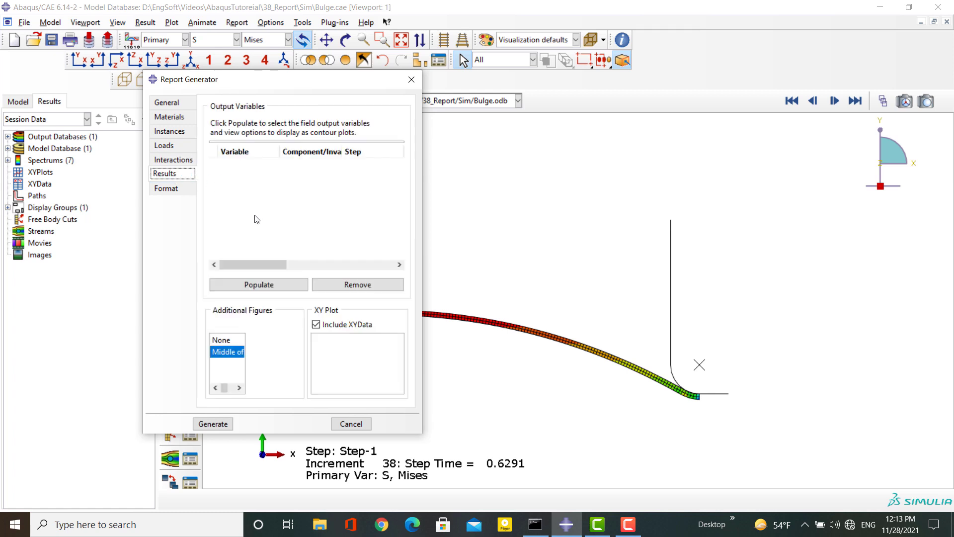
pyautogui.click(226, 354)
# Add the Step-1 von Mises stress (S, MISES) output in front view only
pyautogui.click(247, 284)
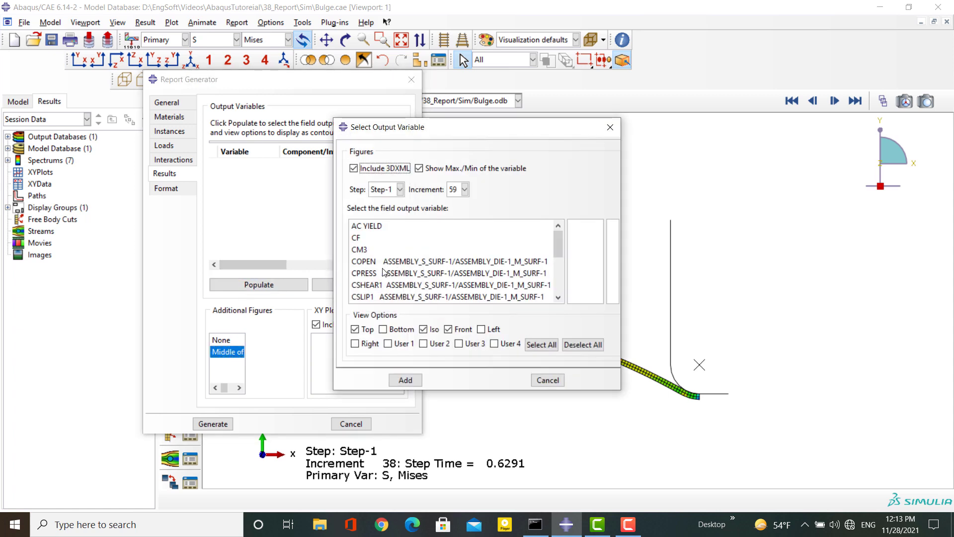
pyautogui.click(355, 330)
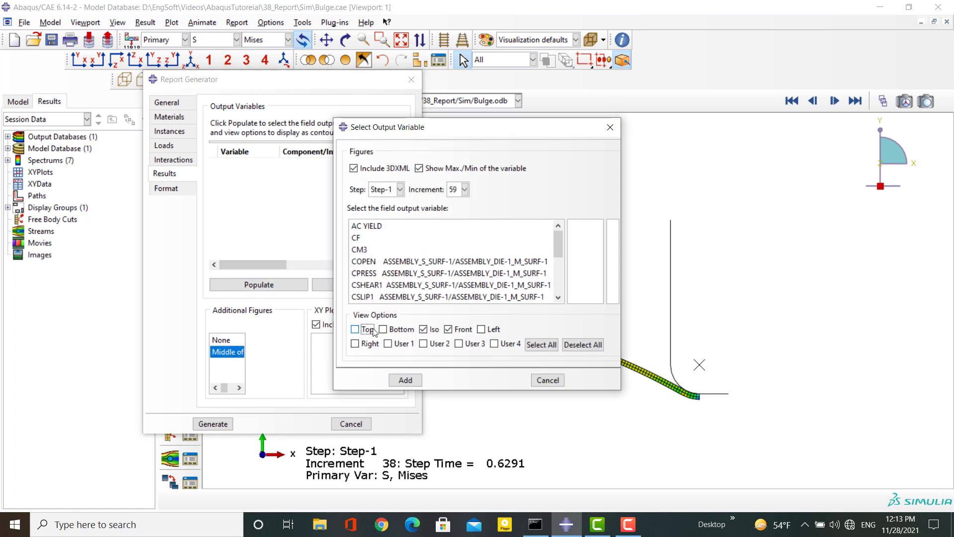
pyautogui.click(424, 330)
pyautogui.scroll(-1, 477, 256)
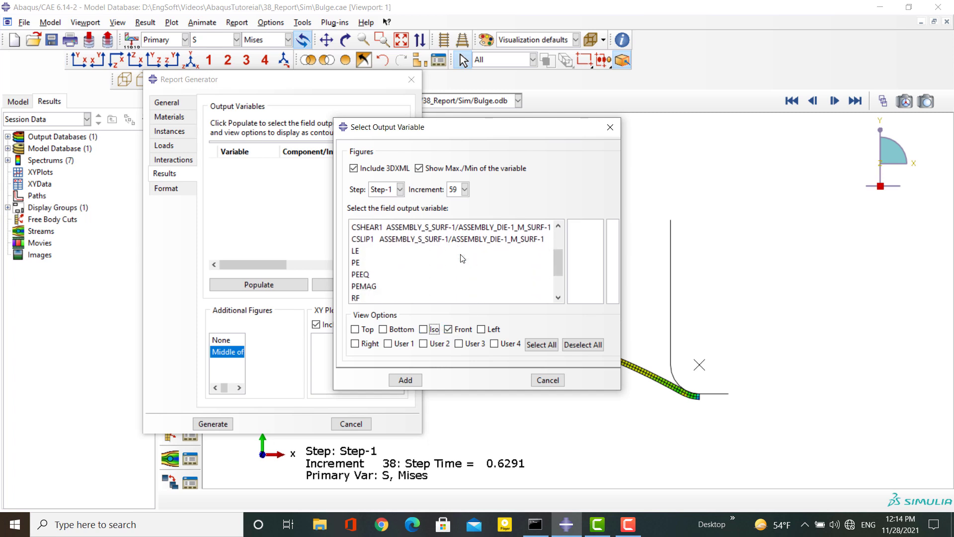
pyautogui.scroll(-2, 460, 259)
pyautogui.click(359, 273)
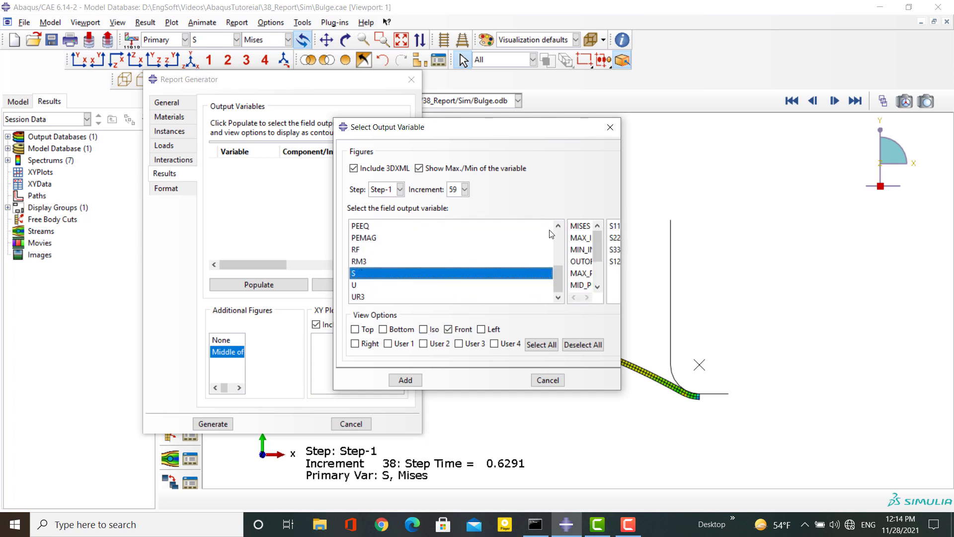
pyautogui.click(581, 226)
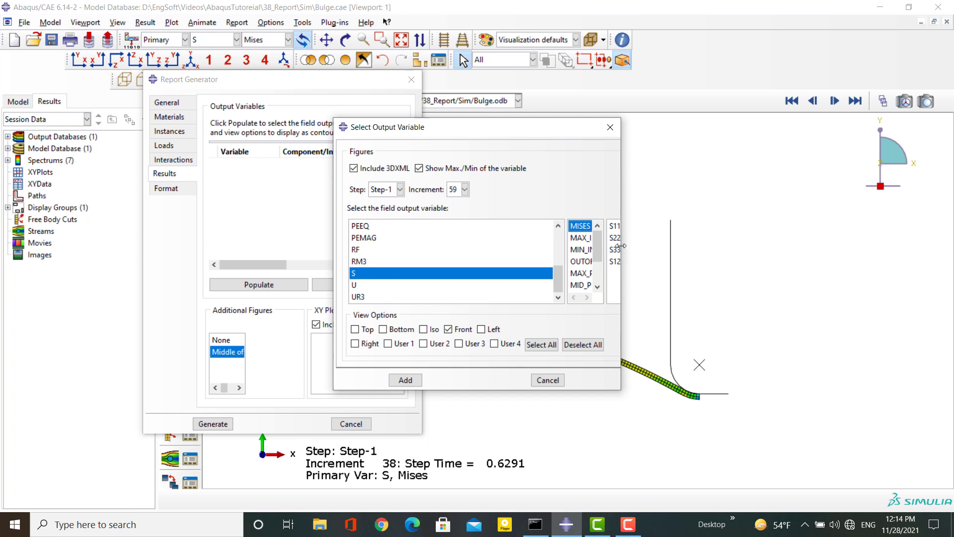
pyautogui.moveTo(619, 247); pyautogui.dragTo(707, 250)
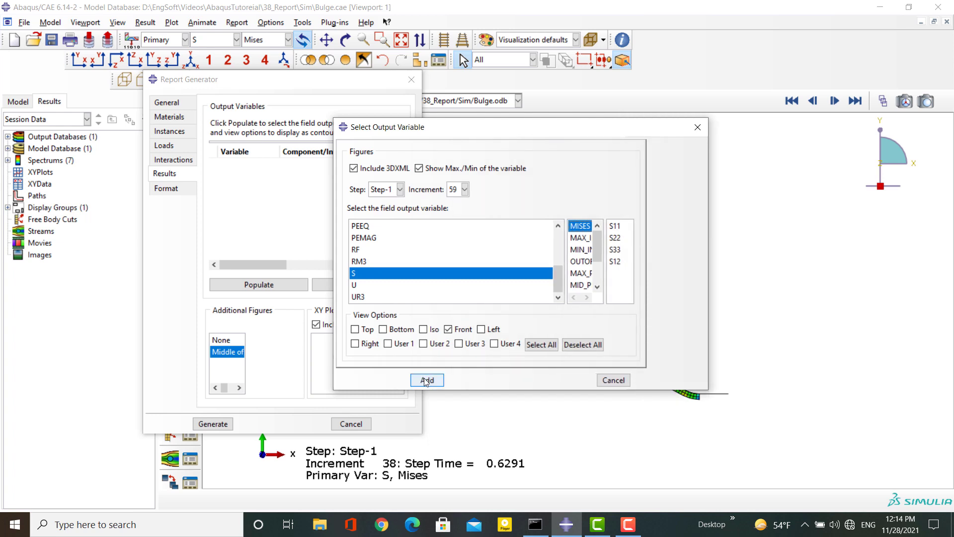
pyautogui.click(426, 381)
pyautogui.click(615, 380)
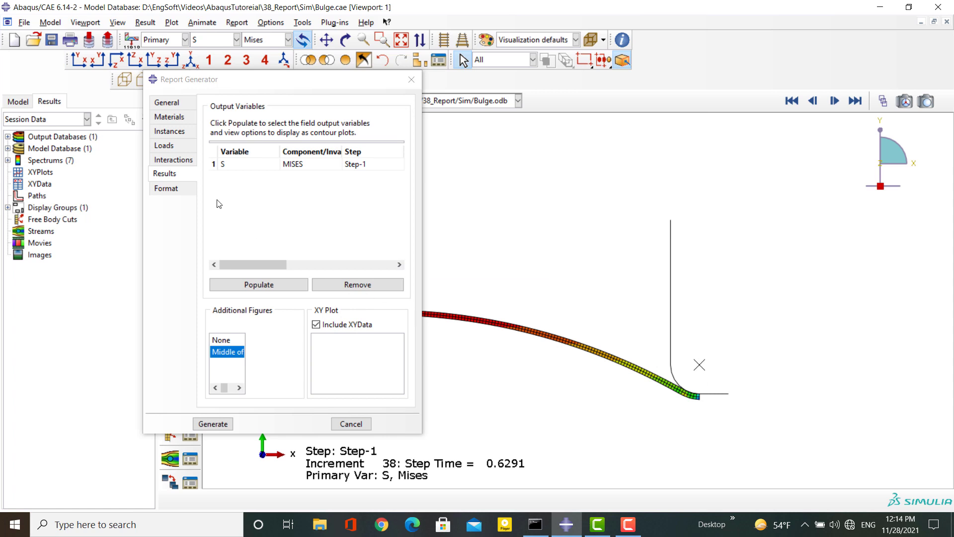
# Review the report's style sheet and logo settings, then return to General settings
pyautogui.click(173, 191)
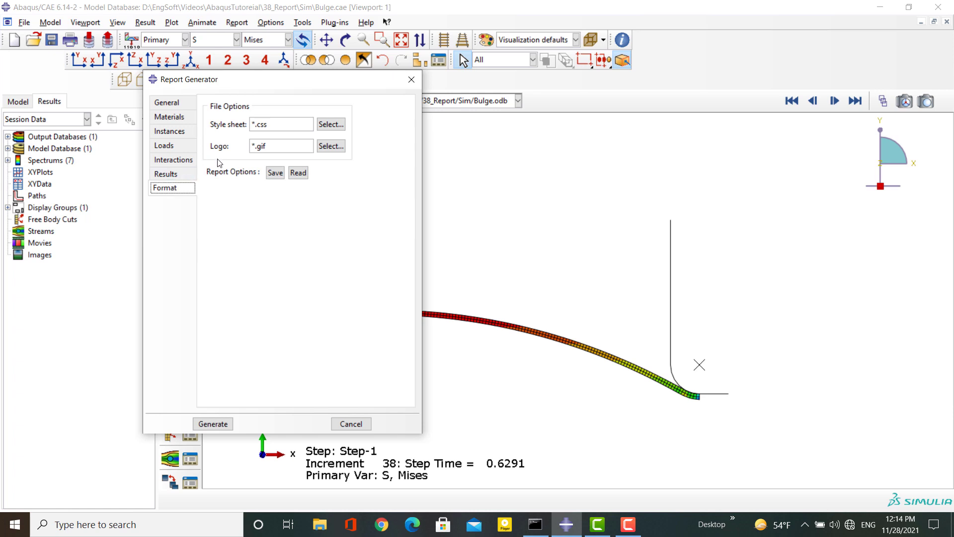
pyautogui.click(165, 102)
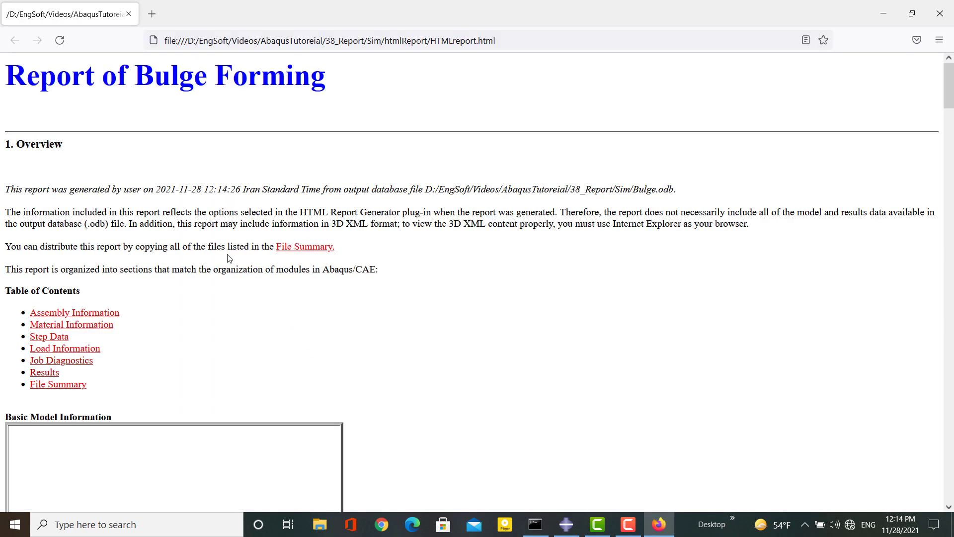
pyautogui.scroll(-3, 172, 316)
# Print the report page from Firefox using Microsoft Print to PDF
pyautogui.click(939, 41)
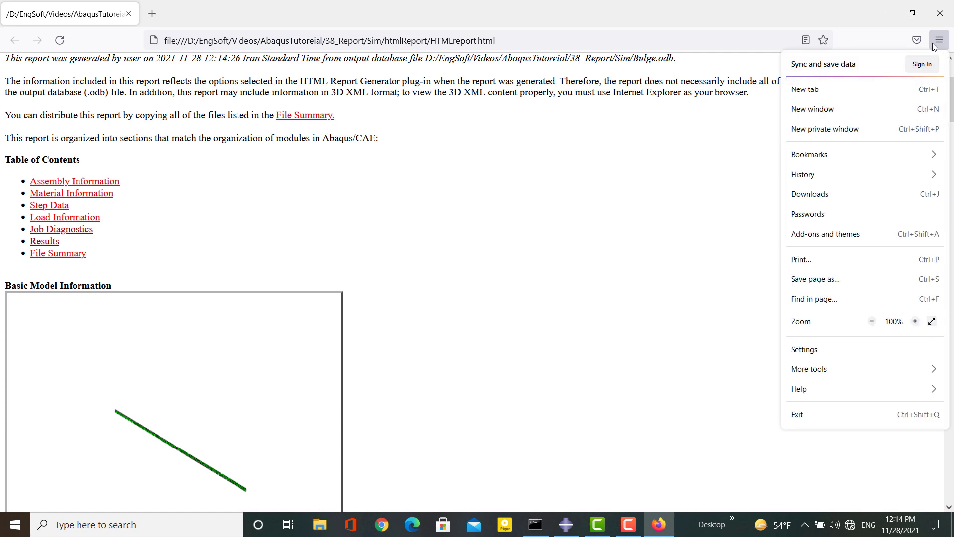
pyautogui.click(819, 258)
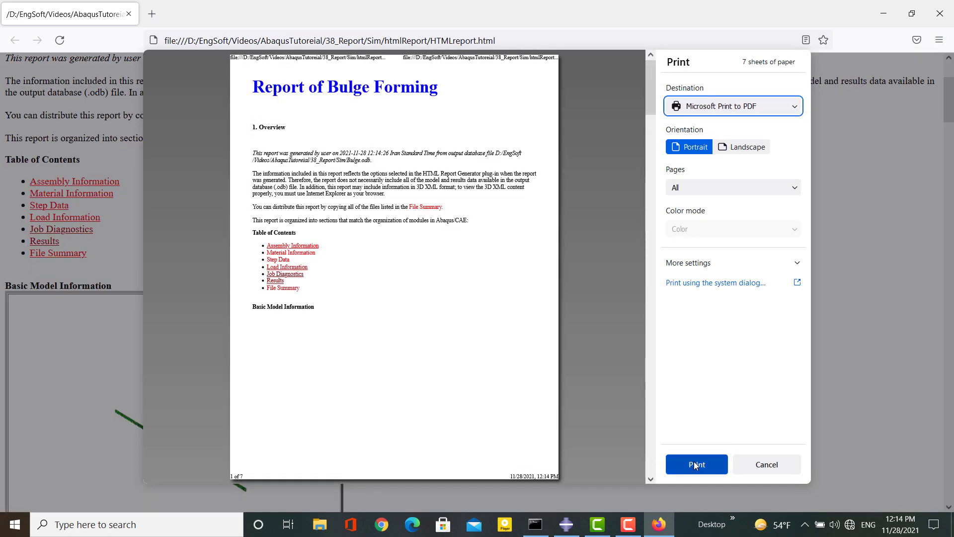
pyautogui.click(692, 462)
pyautogui.write('Bu')
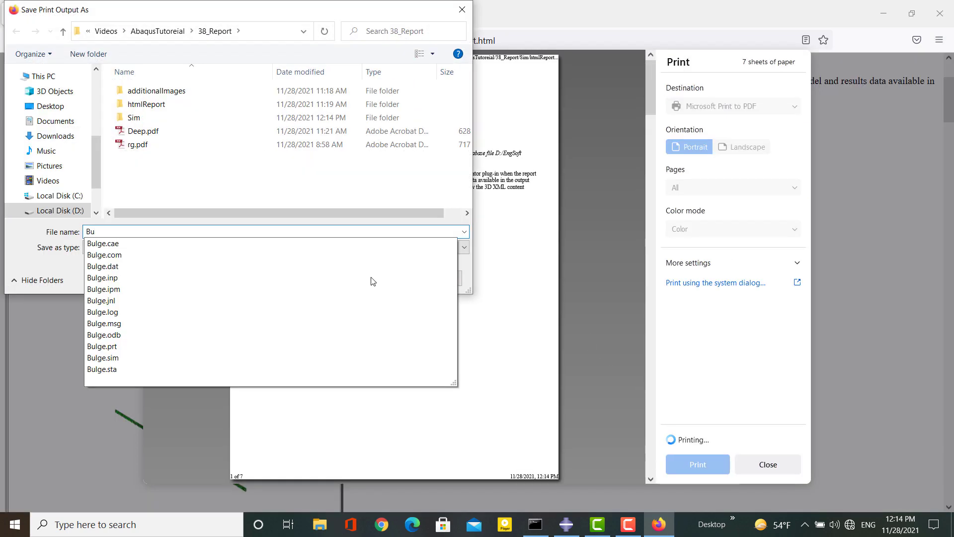
pyautogui.write('lgeForm')
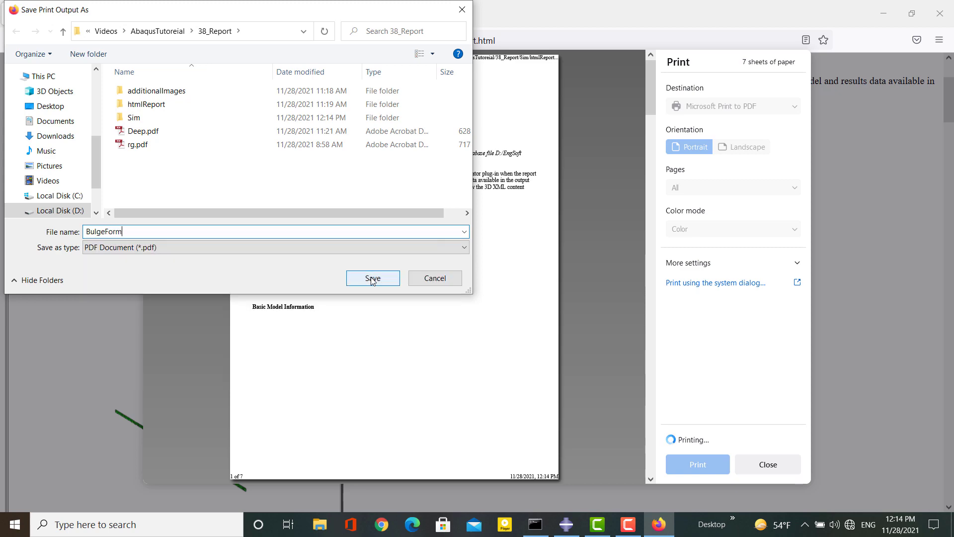
pyautogui.write('ing')
# Confirm the PDF save, open BulgeForming.pdf from 38_Report, and fit the page to the window
pyautogui.click(371, 277)
pyautogui.click(322, 526)
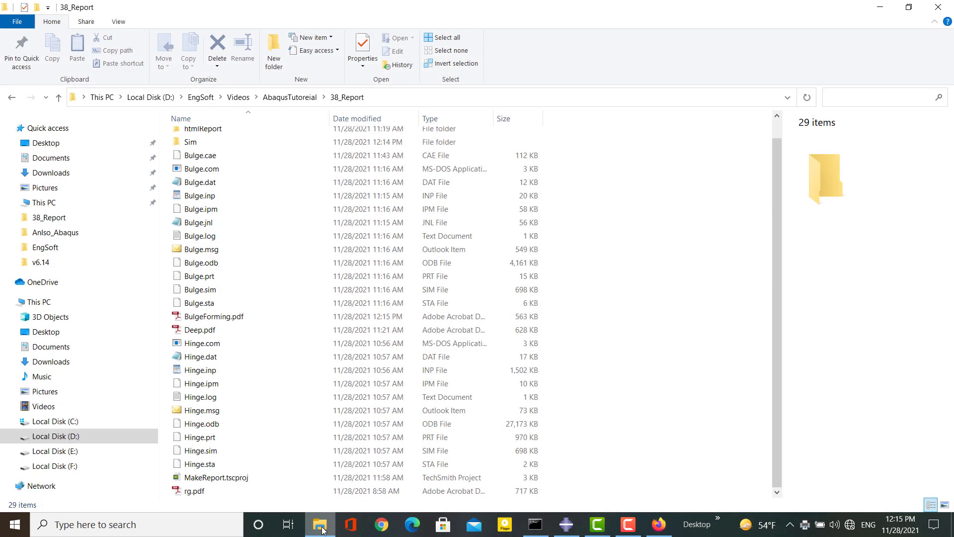
pyautogui.doubleClick(212, 317)
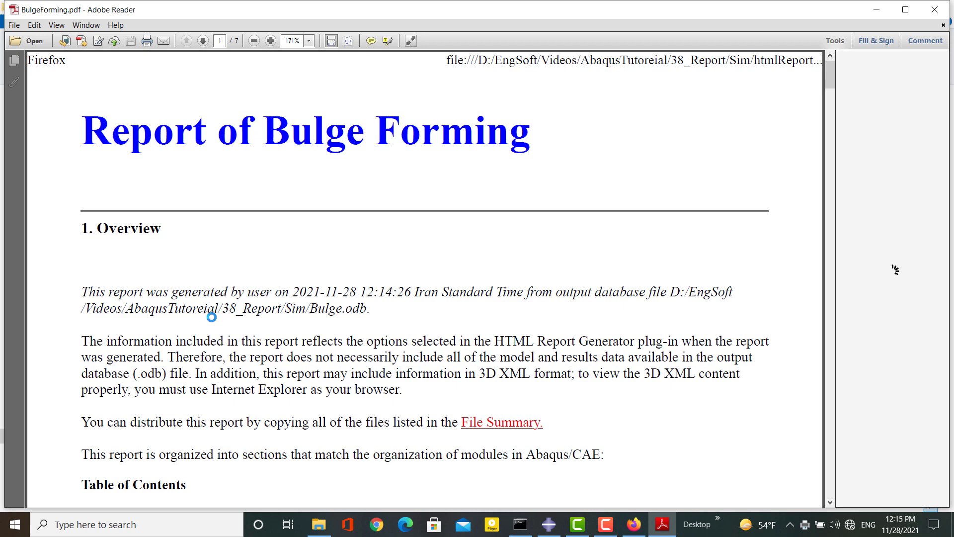
pyautogui.click(349, 41)
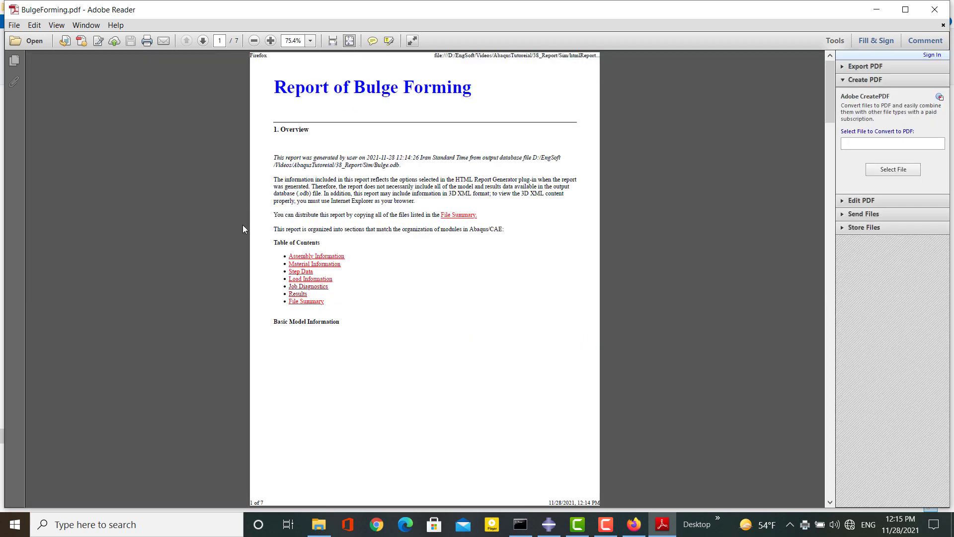
pyautogui.scroll(-2, 214, 240)
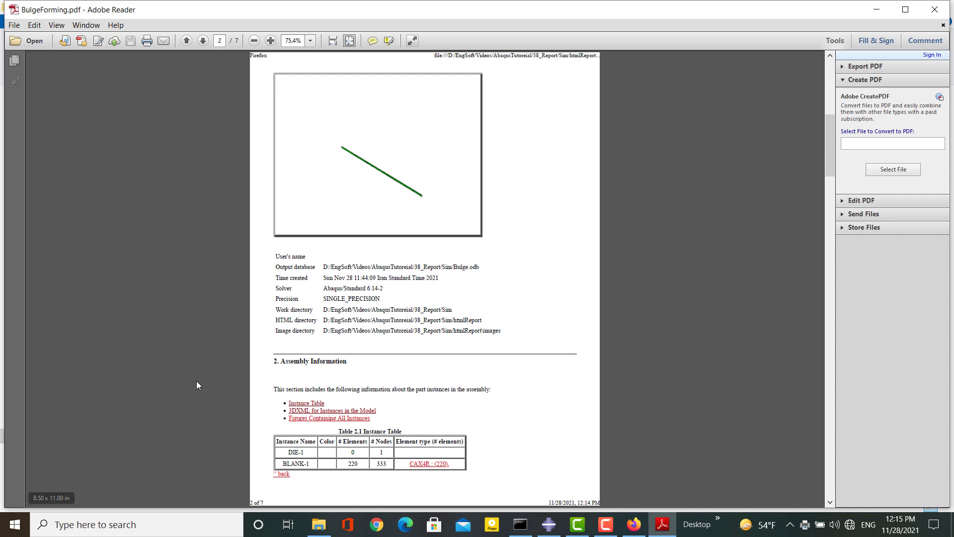
pyautogui.scroll(-2, 195, 381)
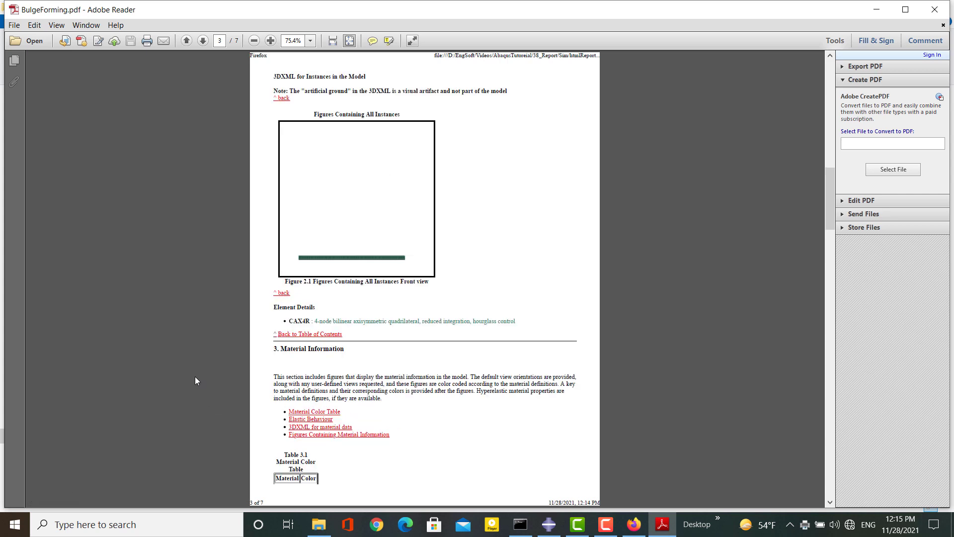
pyautogui.scroll(-2, 195, 381)
pyautogui.scroll(-2, 194, 376)
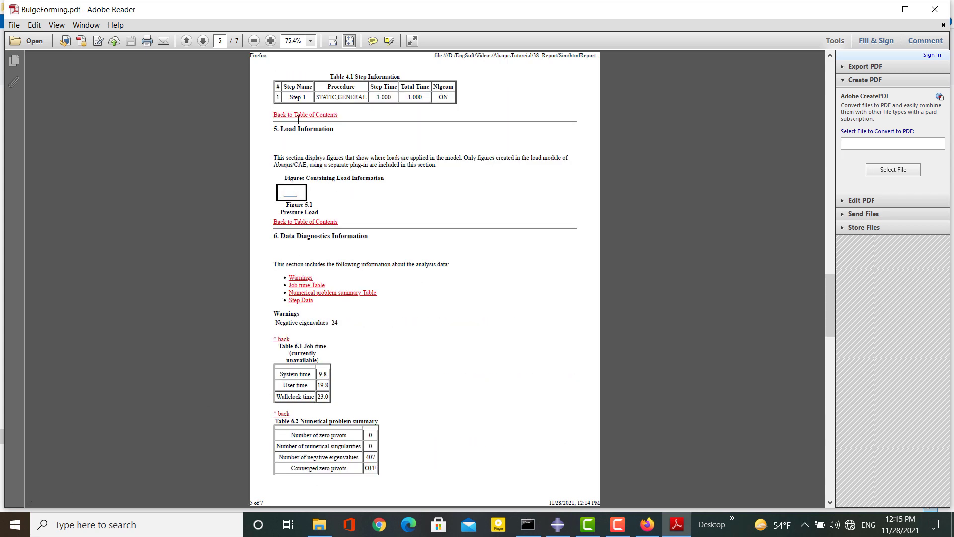
pyautogui.scroll(-2, 192, 269)
pyautogui.scroll(-2, 192, 269)
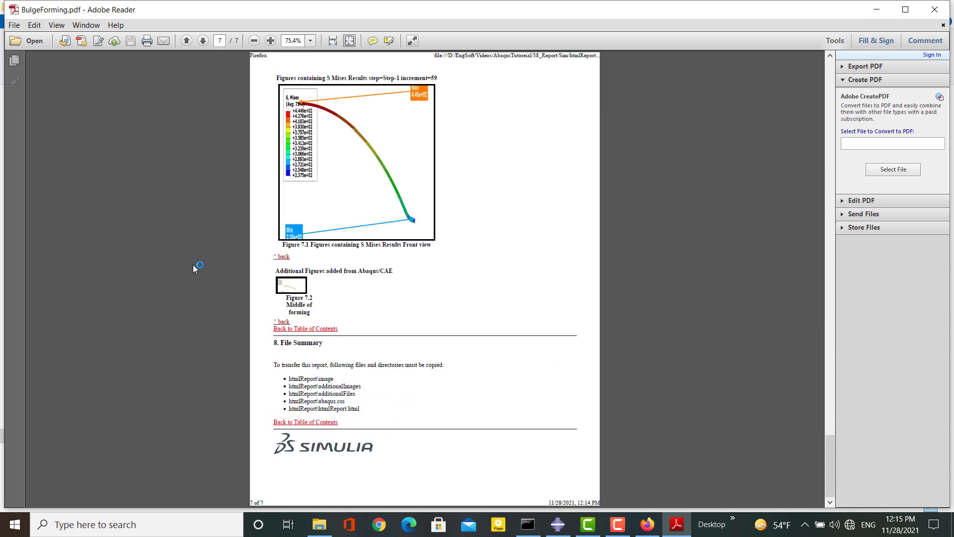